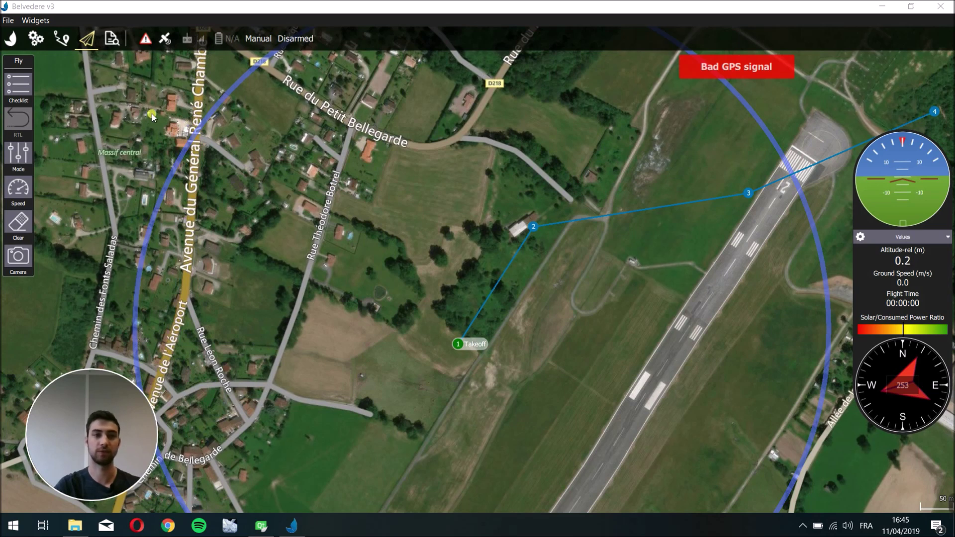
Run the gyroscope calibration from the Sensors page of Vehicle Setup until it reports Calibration complete.
left_click(37, 41)
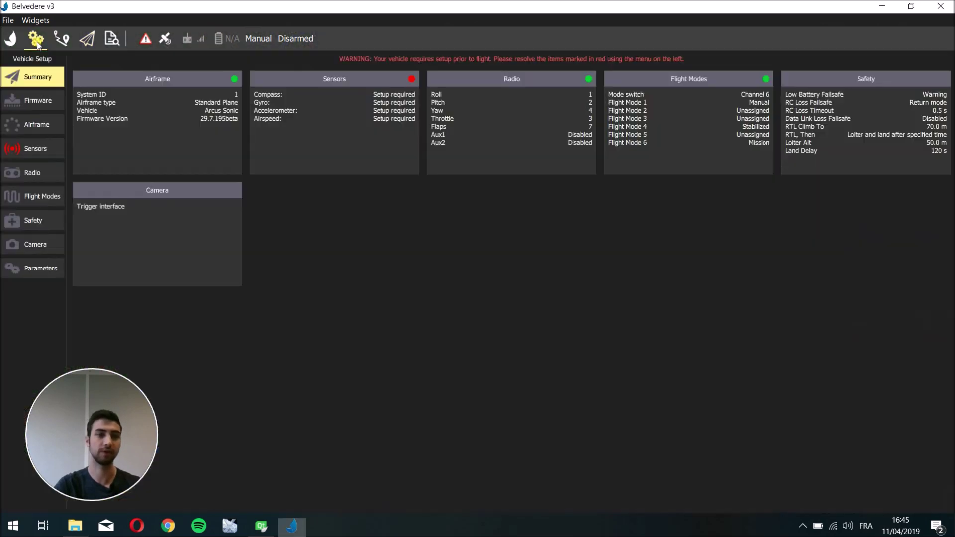
left_click(50, 156)
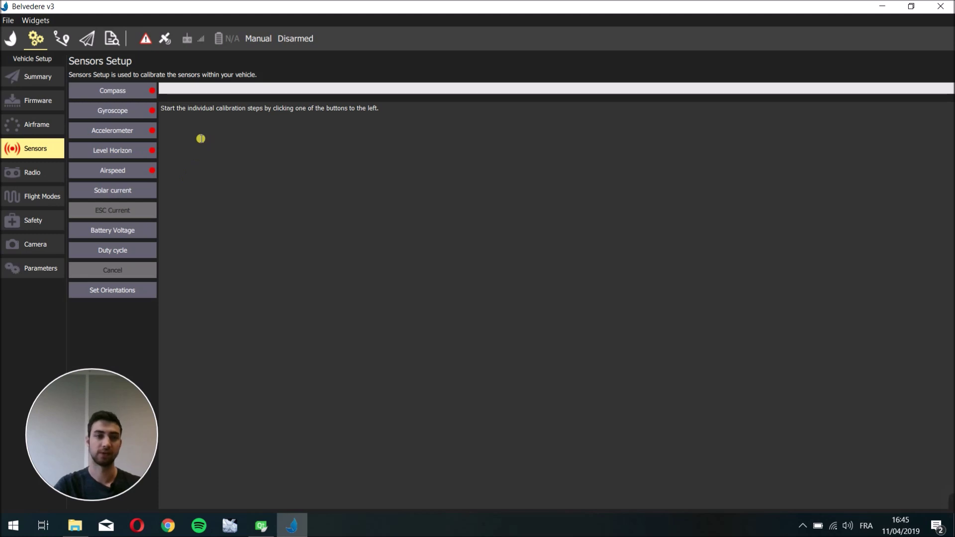
left_click(132, 111)
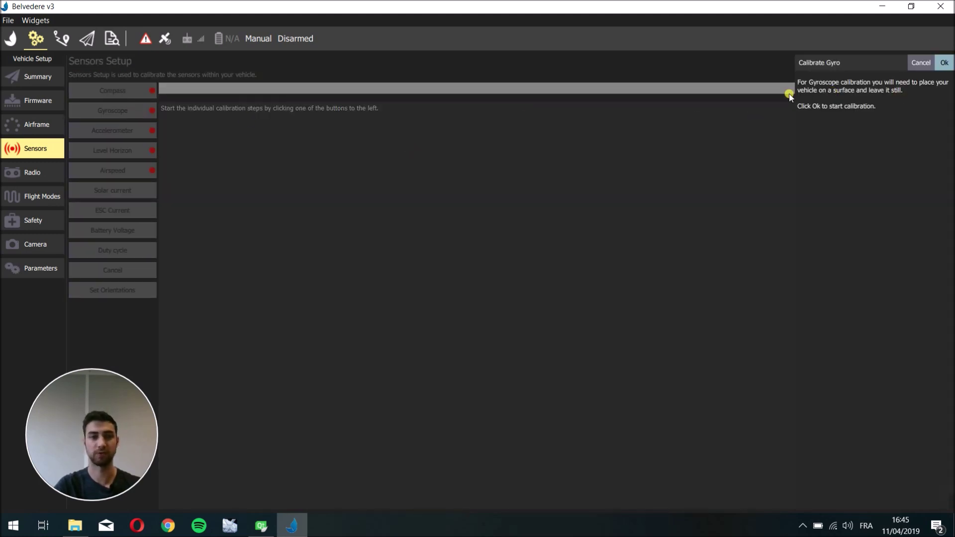
left_click(949, 68)
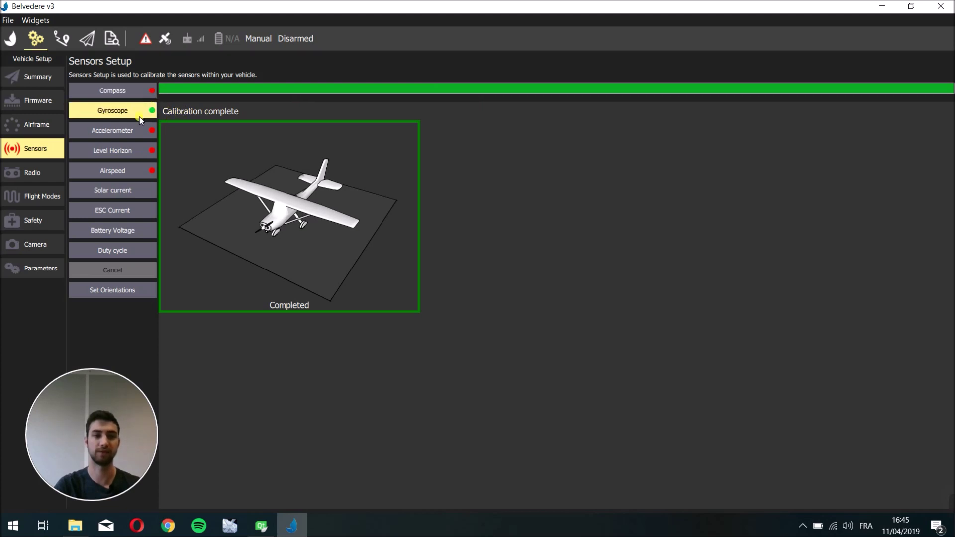
left_click(185, 117)
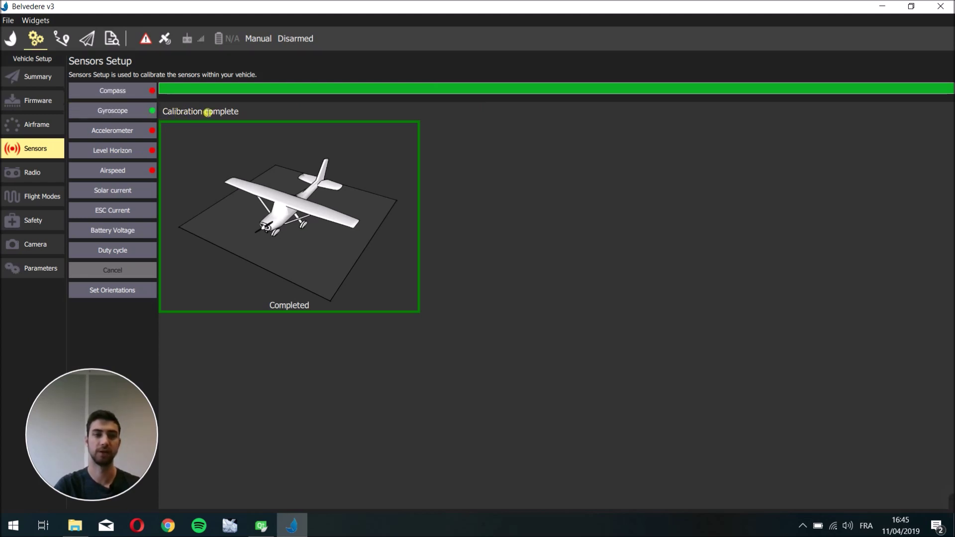
Calibrate the accelerometer with ROTATION_NONE, completing all six vehicle orientations.
left_click(125, 131)
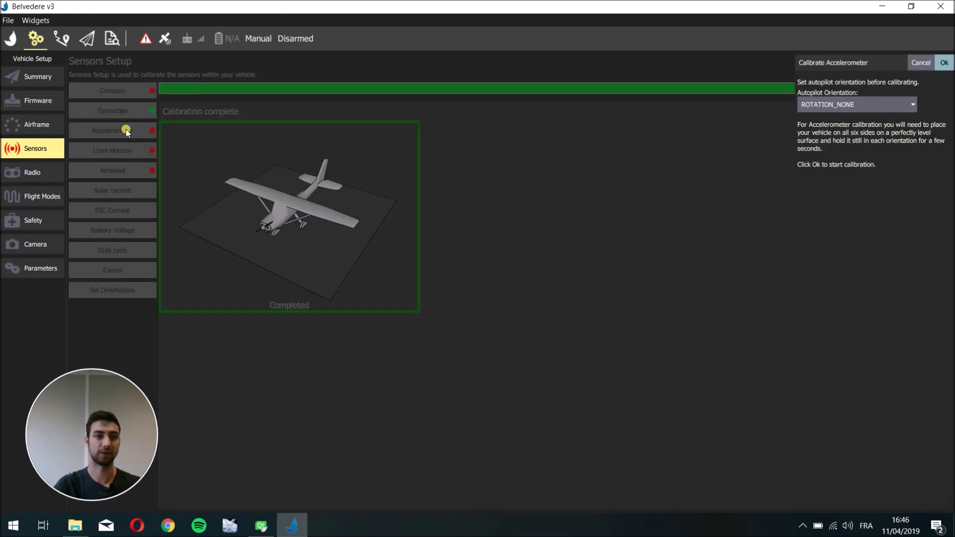
left_click(943, 63)
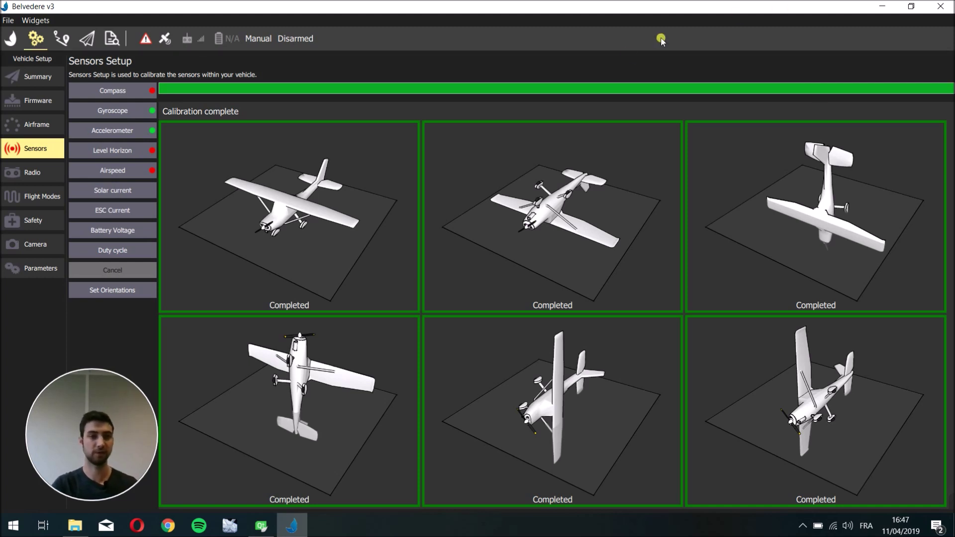
left_click(133, 150)
Start the level horizon calibration and let it run until calibration done.
left_click(944, 63)
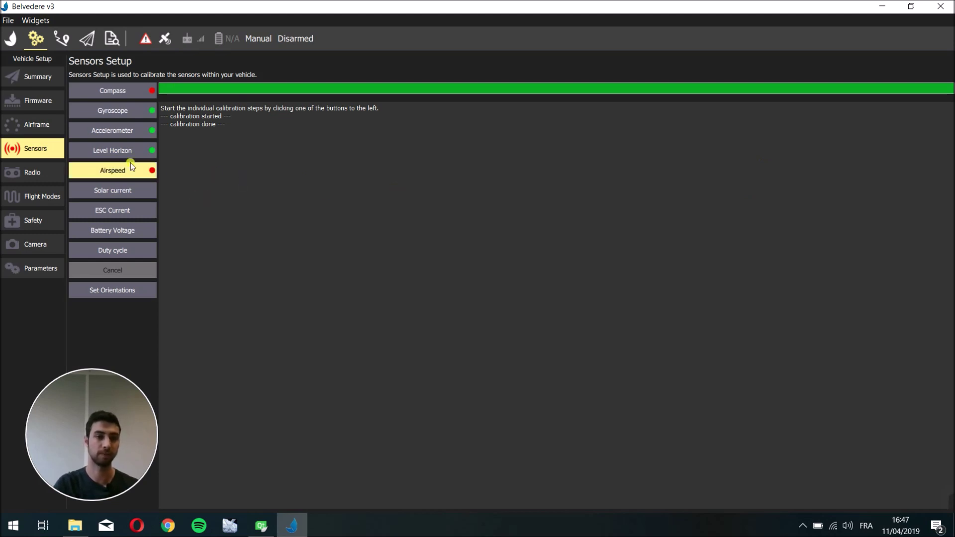
Calibrate the airspeed sensor by blowing across the pitot tube until 55 Pa reads OK.
left_click(107, 171)
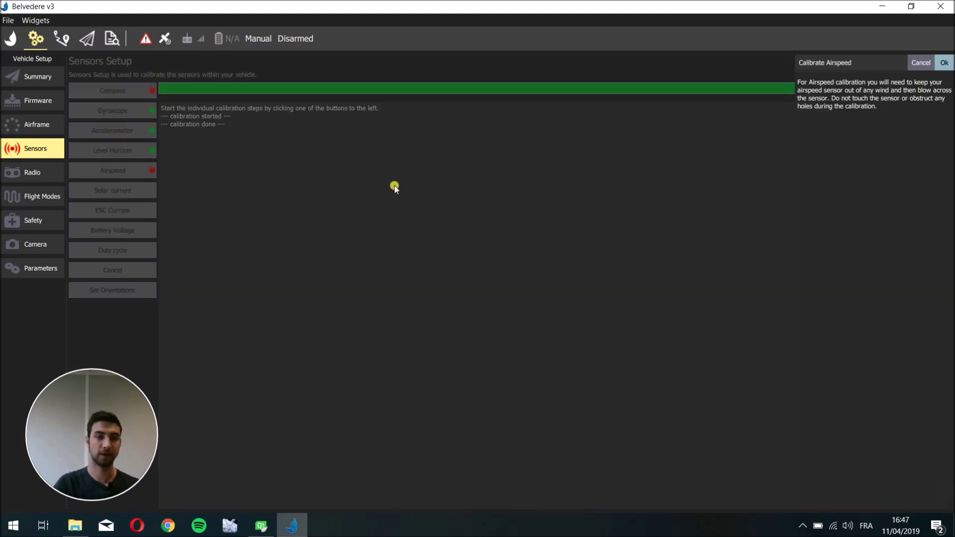
left_click(948, 72)
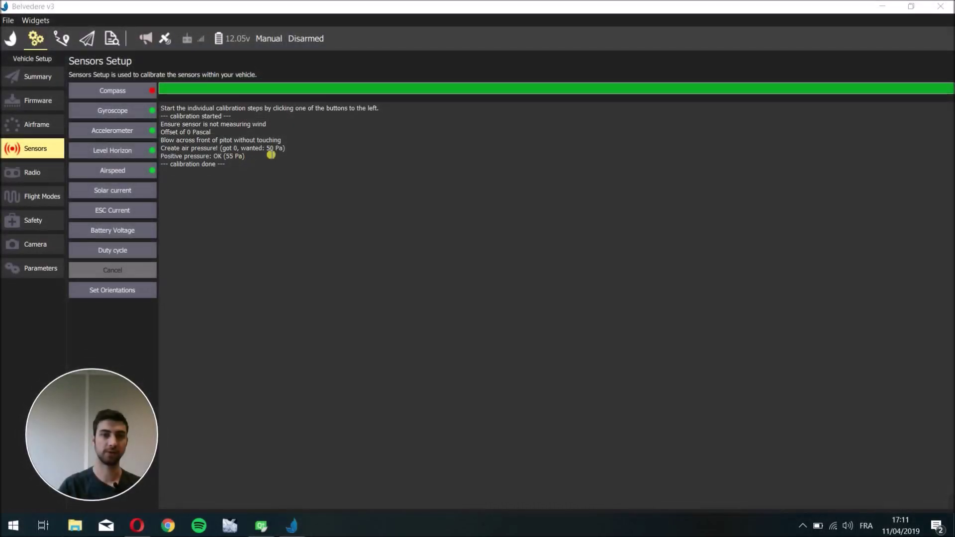
Calibrate the compass with ROTATION_NONE, rotating the vehicle through all six positions.
left_click(129, 96)
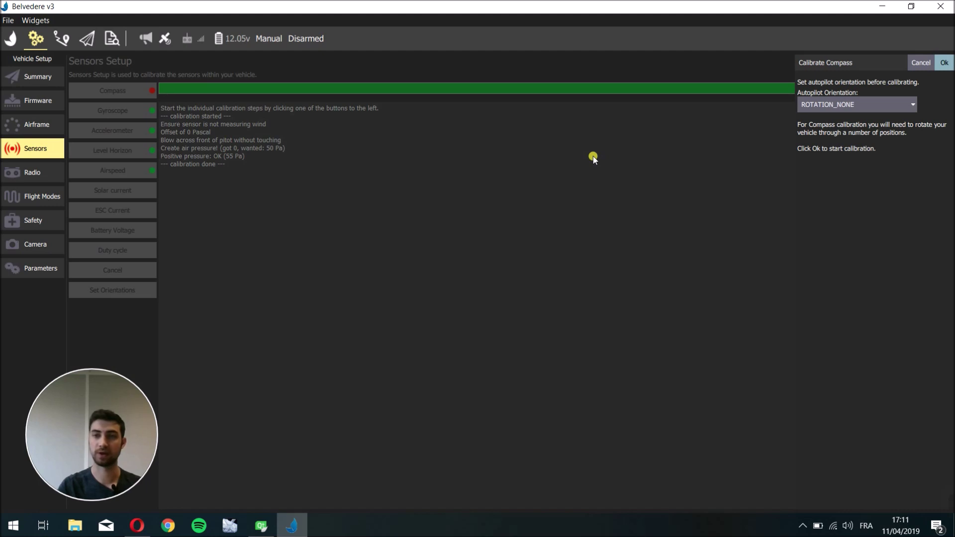
left_click(941, 62)
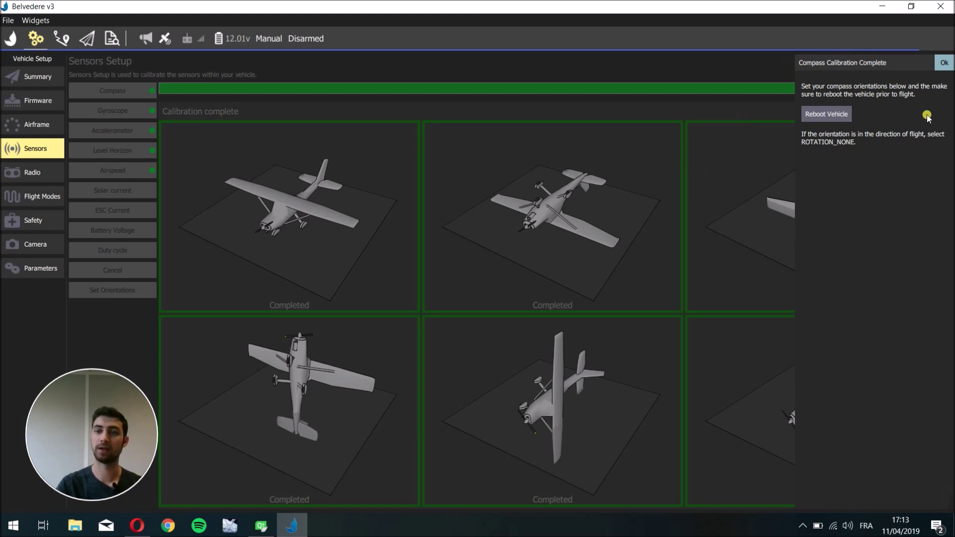
Reboot the vehicle from the Compass Calibration Complete panel and close the low-battery banner.
left_click(836, 117)
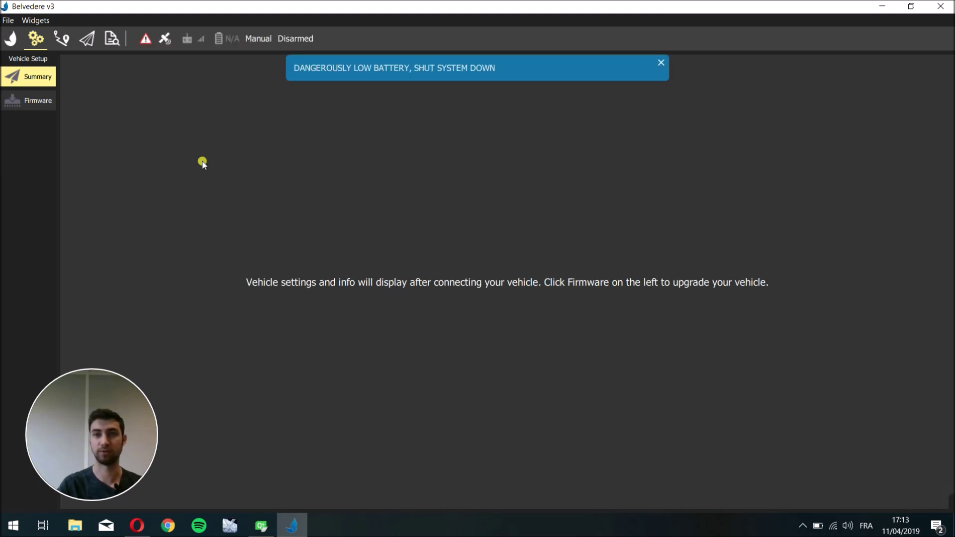
left_click(661, 64)
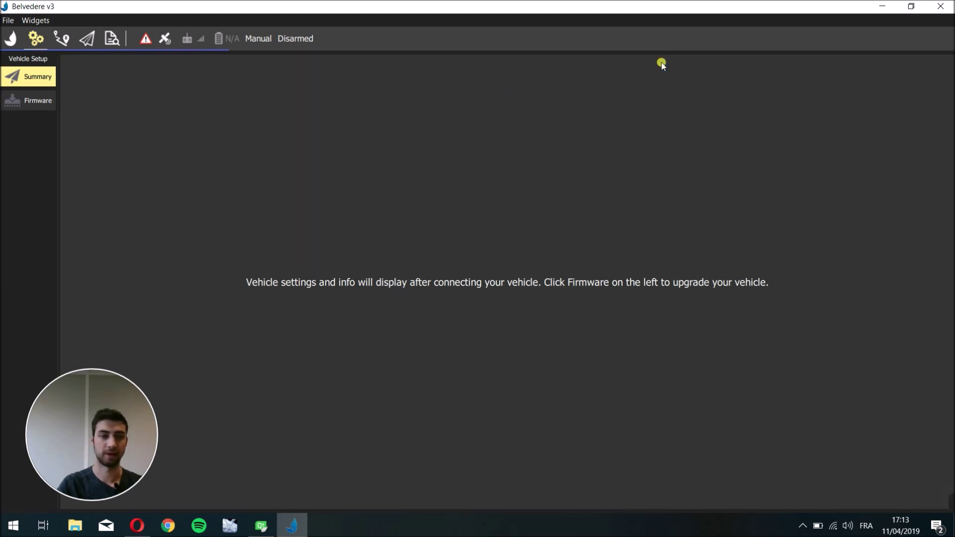